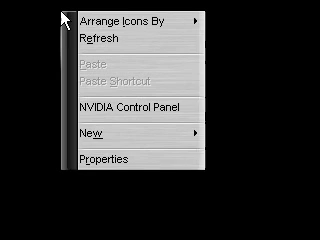
# Close the desktop shortcut menu and the Start button's shortcut menu.
pyautogui.rightClick(35, 36)
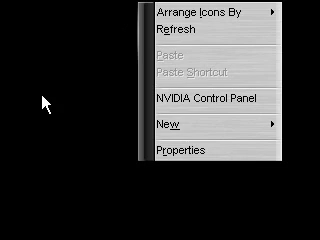
pyautogui.click(45, 103)
pyautogui.rightClick(257, 10)
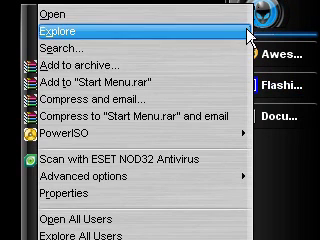
pyautogui.click(248, 32)
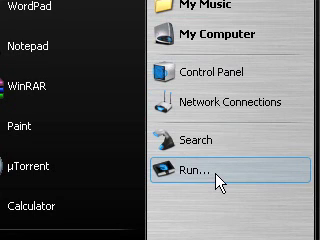
# Launch regedit from the Run dialog.
pyautogui.click(217, 178)
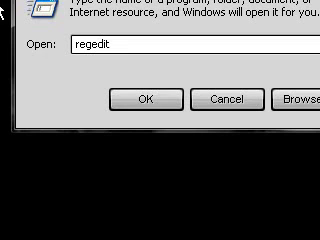
pyautogui.doubleClick(132, 46)
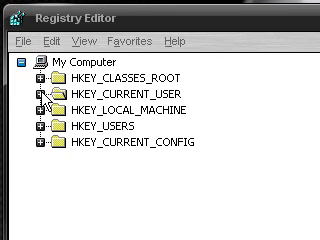
# Expand HKEY_CURRENT_USER down through CurrentVersion\Policies and select the Explorer key.
pyautogui.click(41, 94)
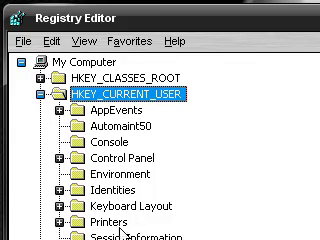
pyautogui.click(61, 221)
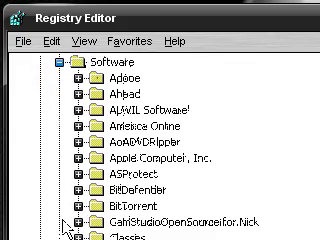
pyautogui.scroll(-1, 110, 145)
pyautogui.scroll(-4, 110, 145)
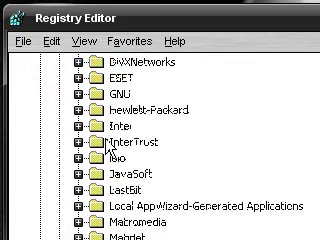
pyautogui.scroll(-1, 110, 145)
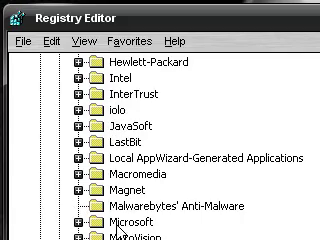
pyautogui.click(80, 222)
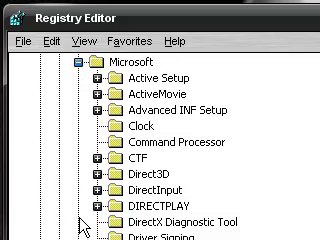
pyautogui.scroll(-5, 180, 215)
pyautogui.scroll(-5, 195, 215)
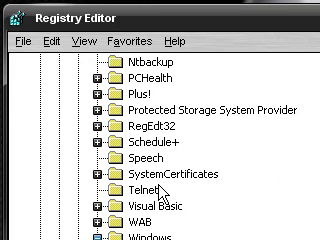
pyautogui.click(96, 237)
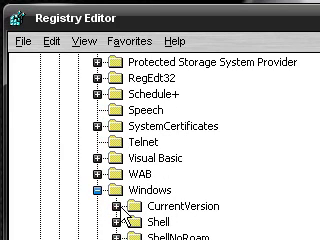
pyautogui.click(118, 205)
pyautogui.scroll(-3, 150, 205)
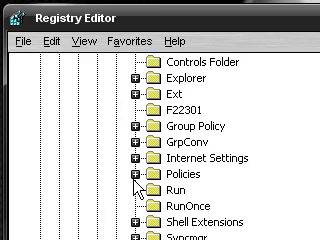
pyautogui.click(137, 174)
pyautogui.click(200, 190)
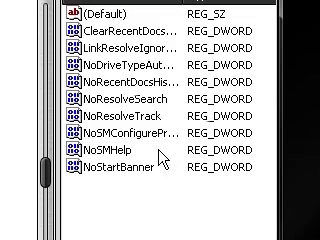
# Create a new DWORD value named NoViewContextMenu in the Explorer key.
pyautogui.rightClick(163, 158)
pyautogui.moveTo(190, 160)
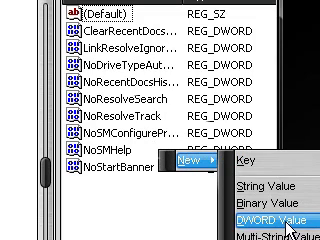
pyautogui.click(270, 220)
pyautogui.rightClick(140, 186)
pyautogui.click(175, 238)
pyautogui.write('NoViewContextMenu')
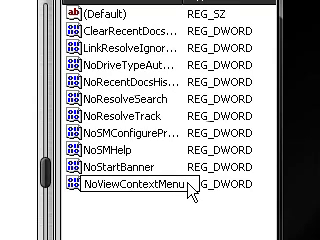
pyautogui.press('Return')
pyautogui.click(197, 222)
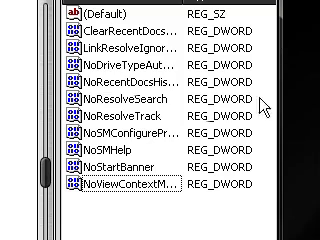
# Set NoViewContextMenu's value data to 1.
pyautogui.click(130, 186)
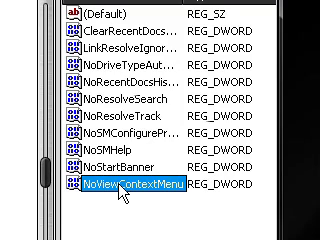
pyautogui.doubleClick(122, 186)
pyautogui.moveTo(20, 37); pyautogui.dragTo(160, 43)
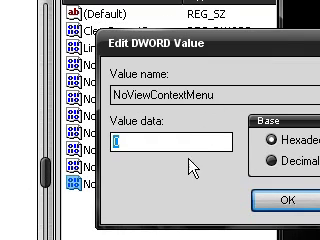
pyautogui.write('1')
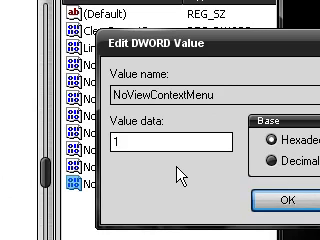
pyautogui.click(272, 199)
pyautogui.click(200, 236)
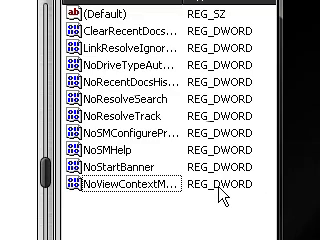
# Reopen NoViewContextMenu through Modify and confirm its Value data dialog.
pyautogui.click(175, 190)
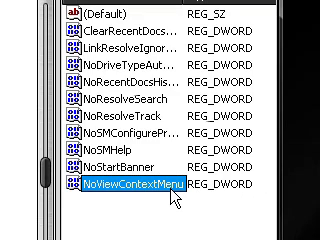
pyautogui.rightClick(175, 192)
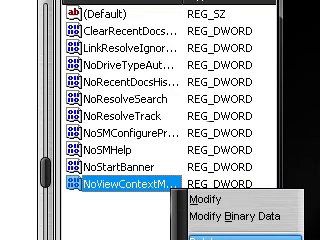
pyautogui.press('Escape')
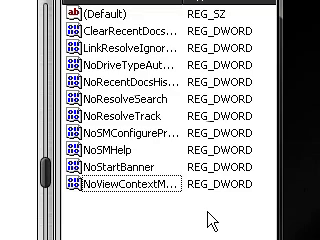
pyautogui.click(120, 190)
pyautogui.rightClick(120, 190)
pyautogui.click(121, 196)
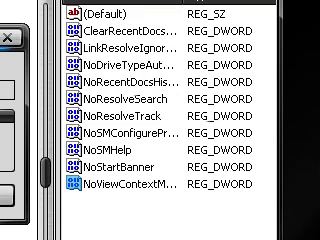
pyautogui.moveTo(30, 20); pyautogui.dragTo(180, 72)
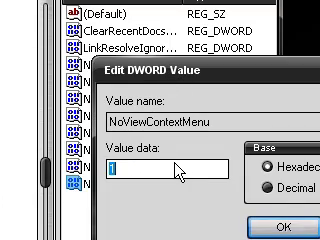
pyautogui.write('0')
pyautogui.click(283, 227)
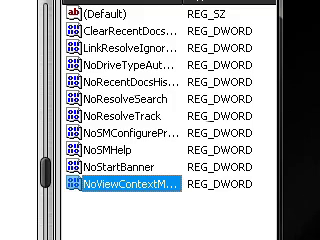
pyautogui.click(210, 120)
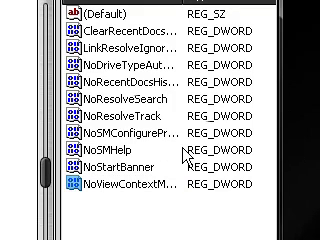